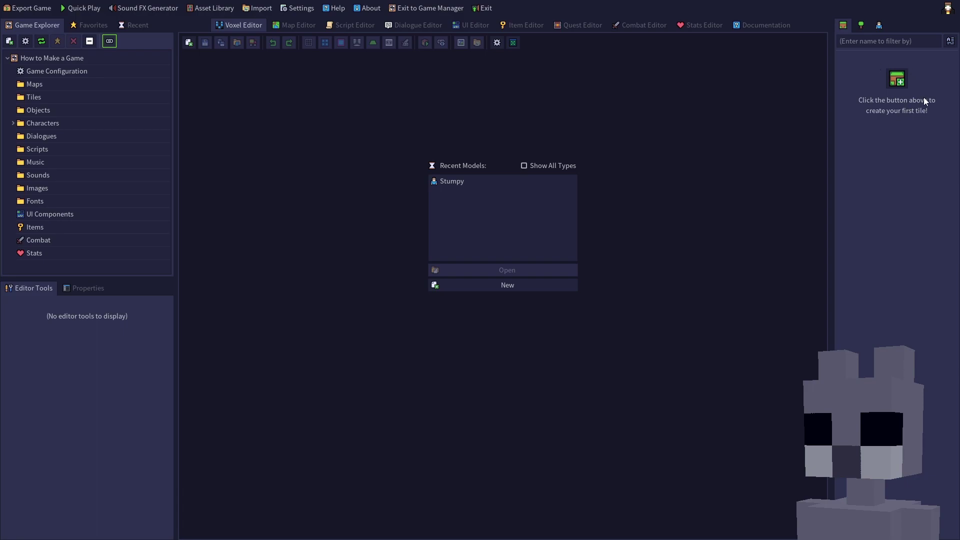
Start a new tile named 'grass' and select its depth grid value for replacement.
left_click(896, 80)
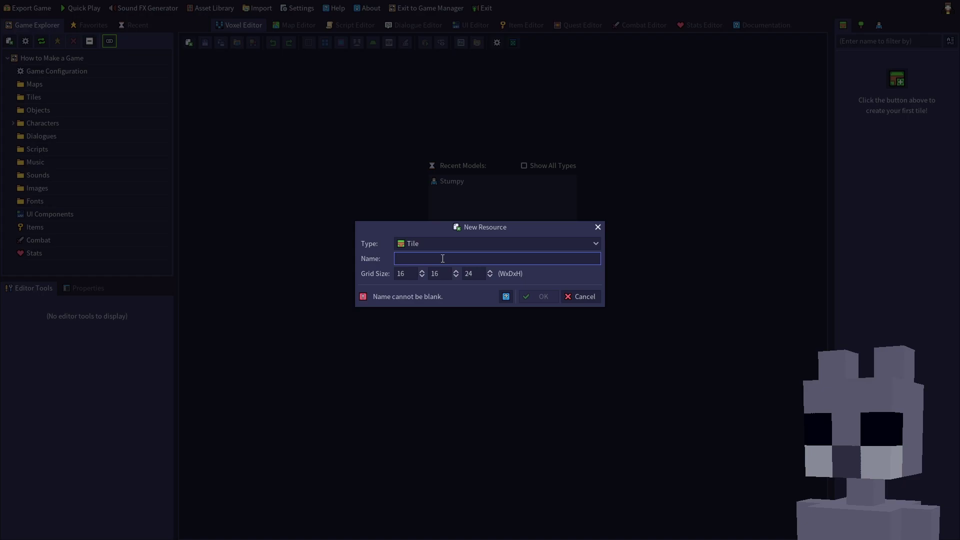
type("grass")
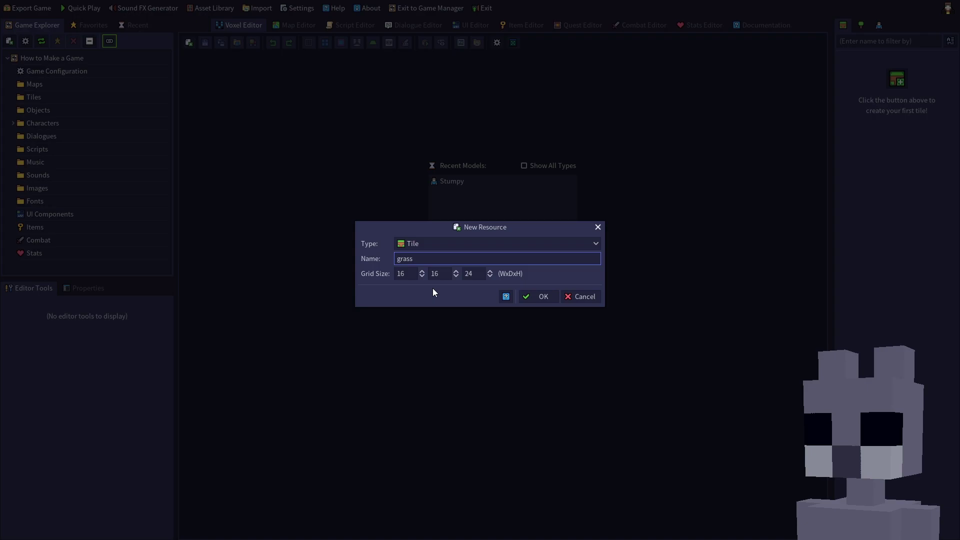
double_click(470, 274)
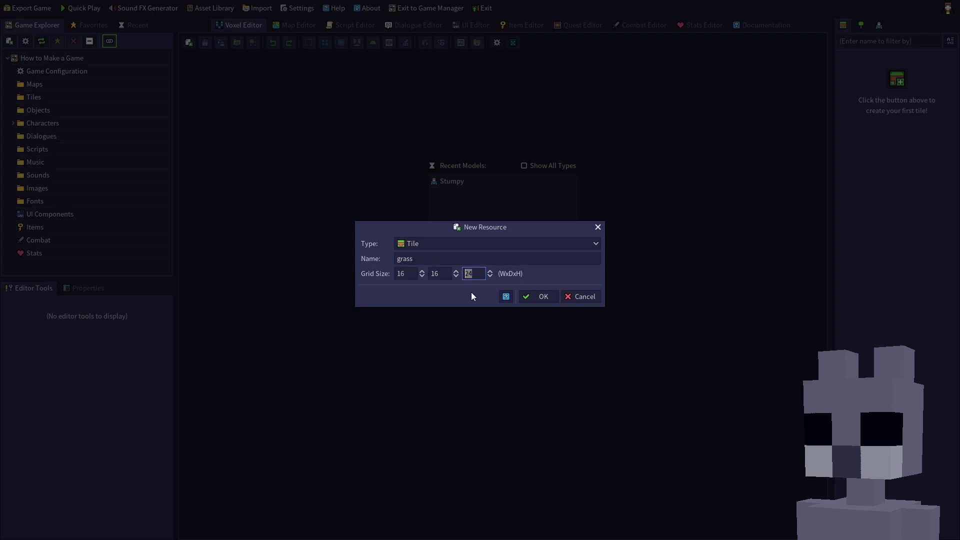
Set the grass tile depth to 16, confirm it, and make the tile passable.
type("16")
left_click(535, 300)
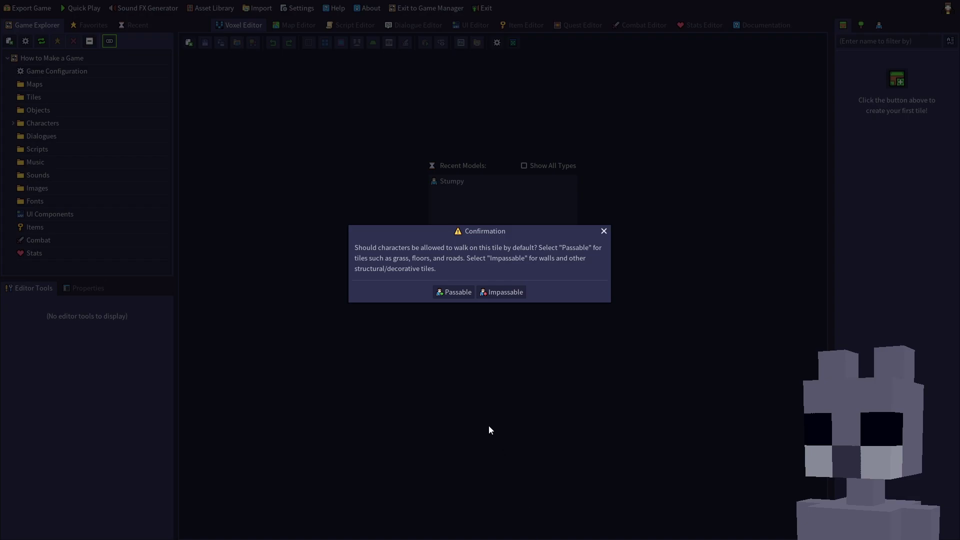
left_click(453, 296)
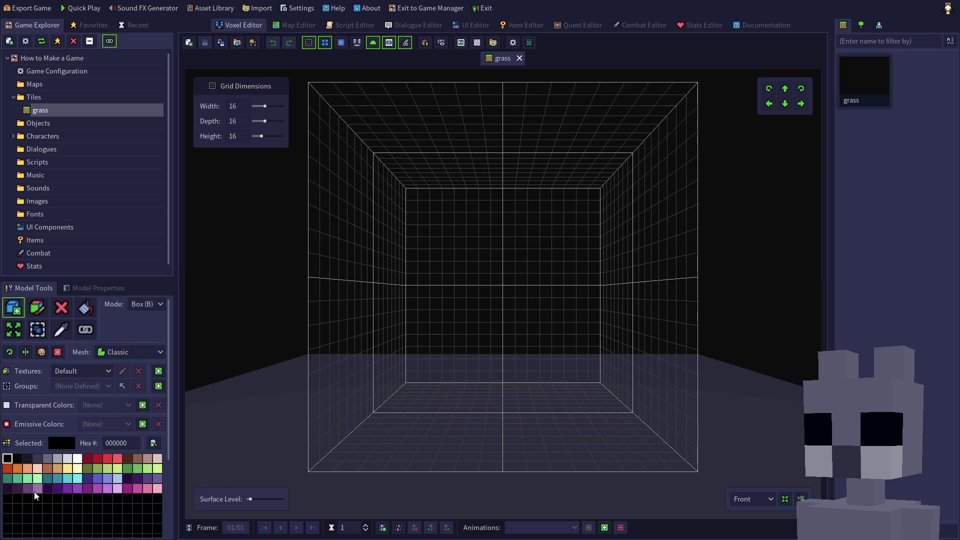
Pick the teal palette colour and copy its hex code 2d7a6c.
left_click(8, 478)
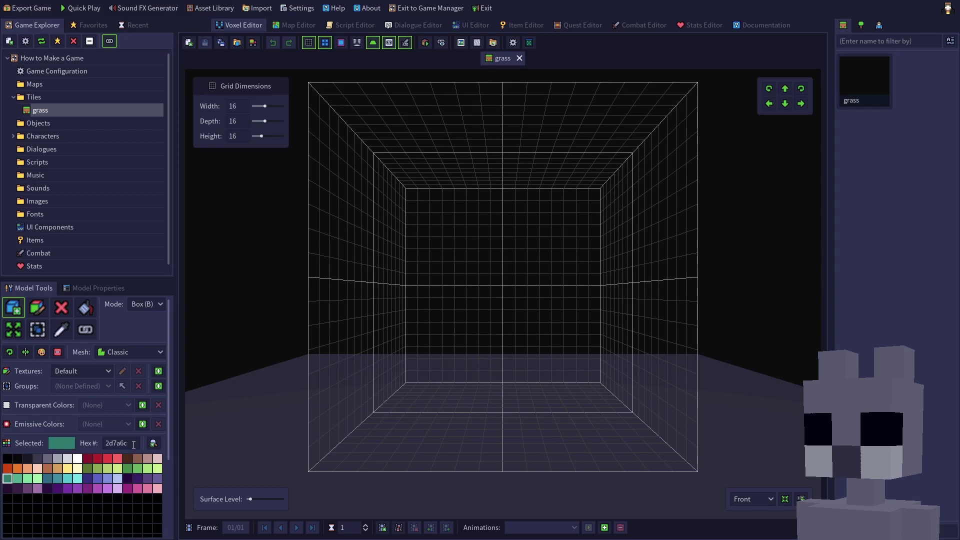
right_click(116, 442)
left_click(134, 454)
key("ctrl+c")
Set the Noise Generator base colour to the pasted hex 2d7a6c.
left_click(477, 42)
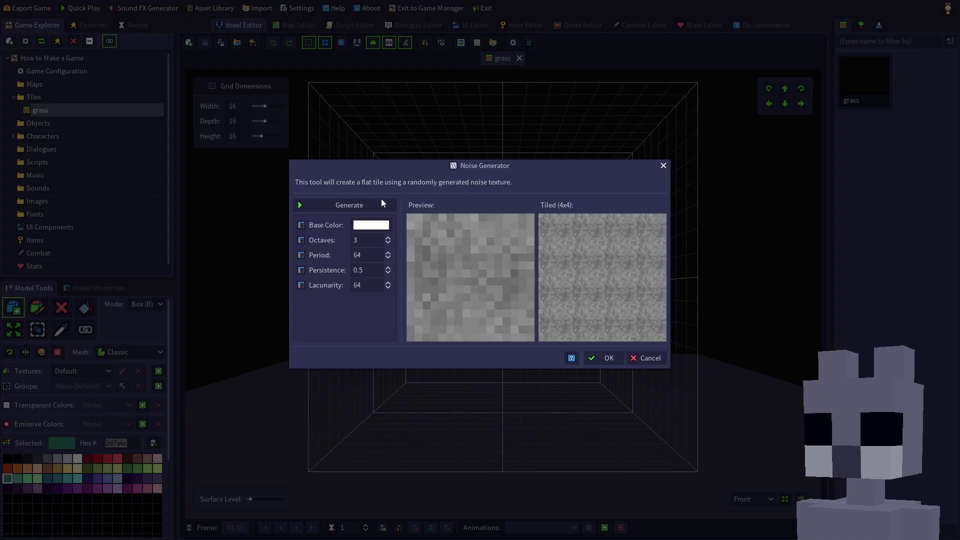
left_click(368, 226)
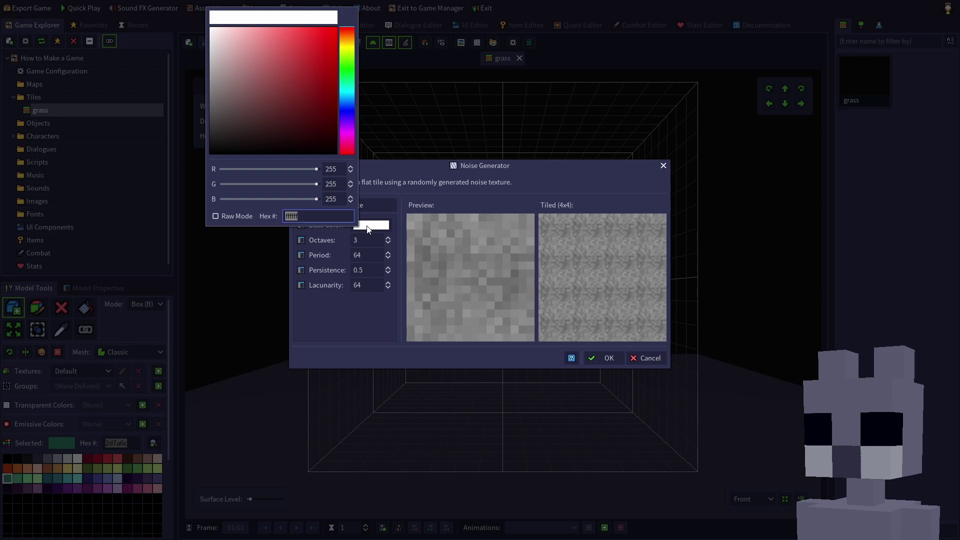
key("ctrl+v")
key("Return")
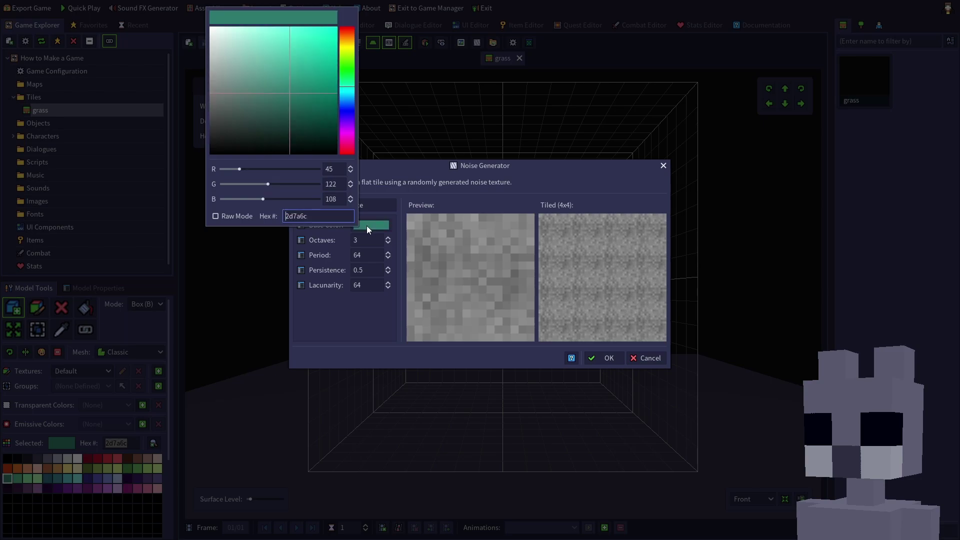
left_click(343, 316)
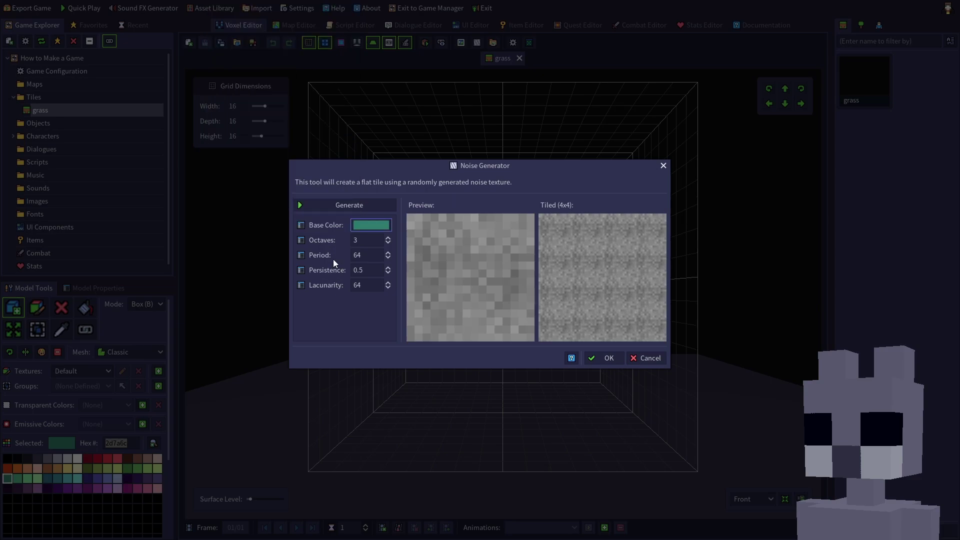
Generate the green noise floor layer in the tile and view it from the top.
left_click(331, 206)
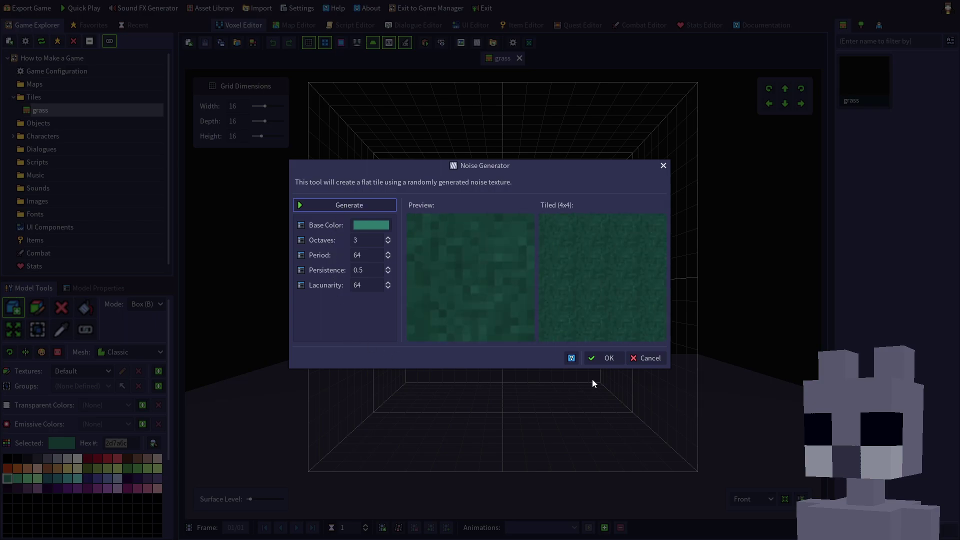
left_click(603, 359)
key("Up")
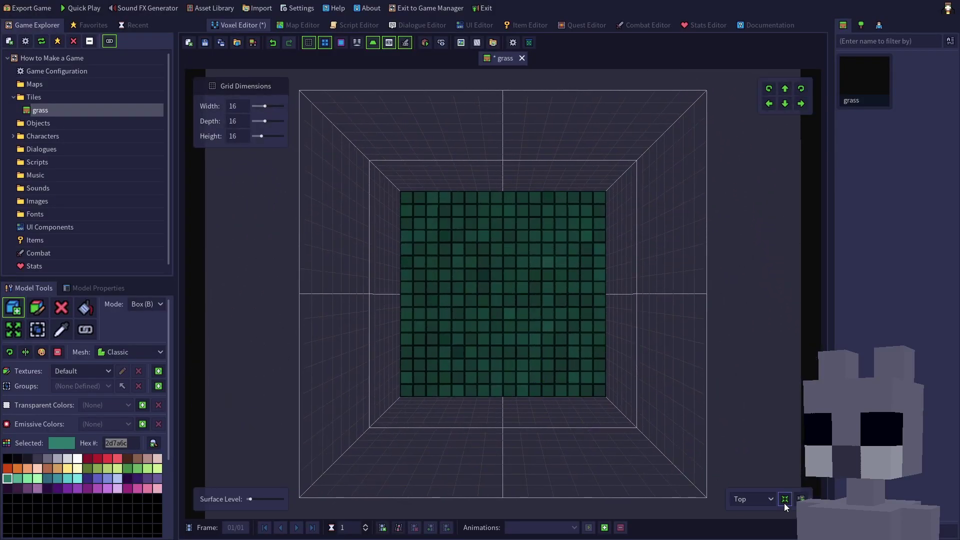
Hide the voxel outlines and save the grass tile.
left_click(325, 43)
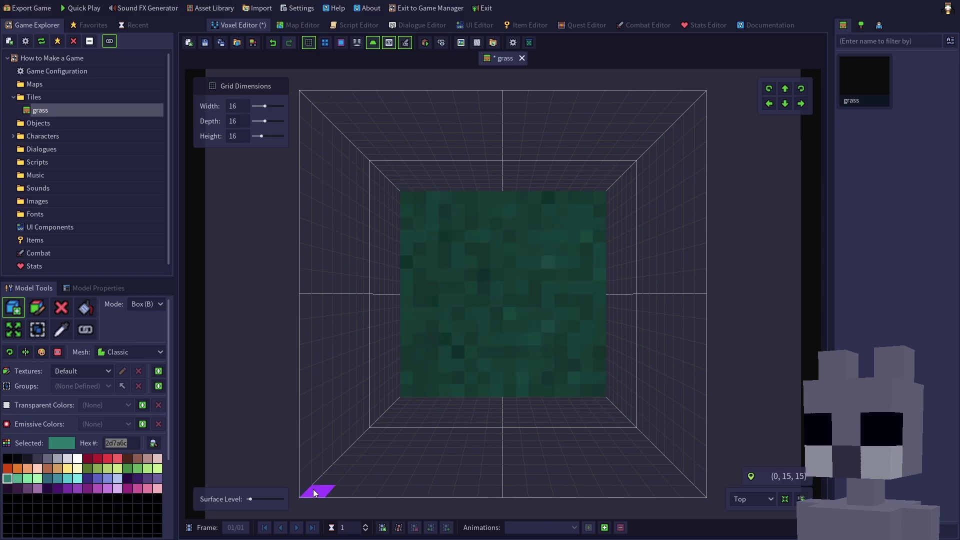
left_click(205, 42)
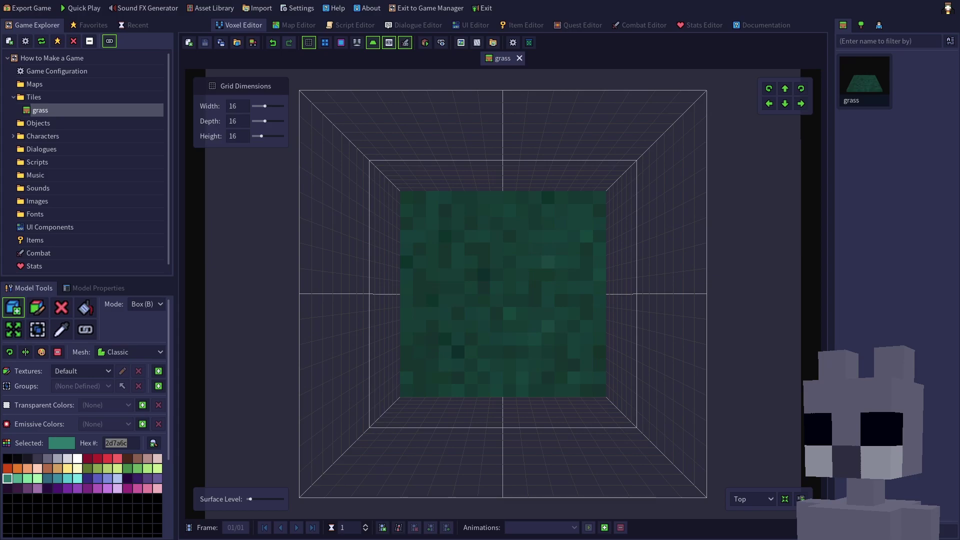
Create a new Map resource named 'Forest Village'.
left_click(189, 43)
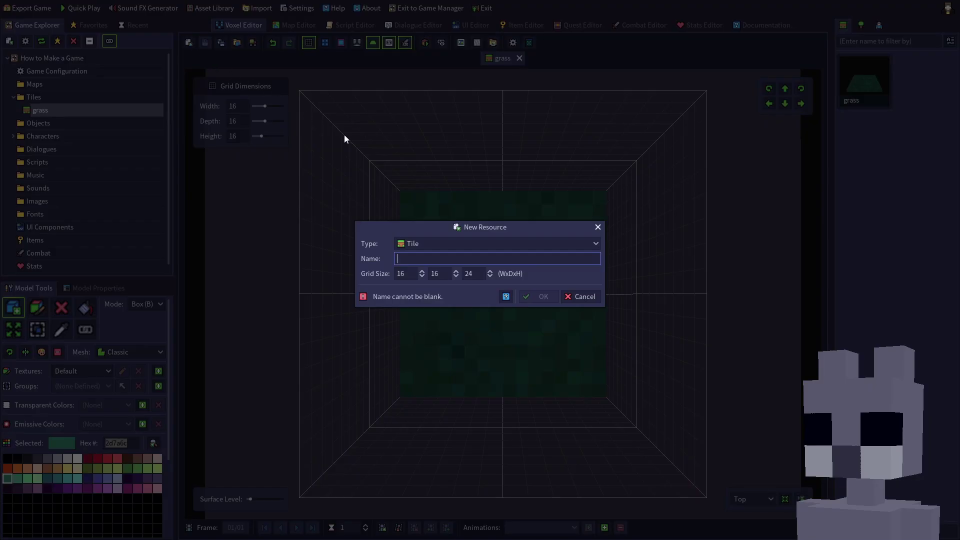
left_click(418, 242)
left_click(421, 290)
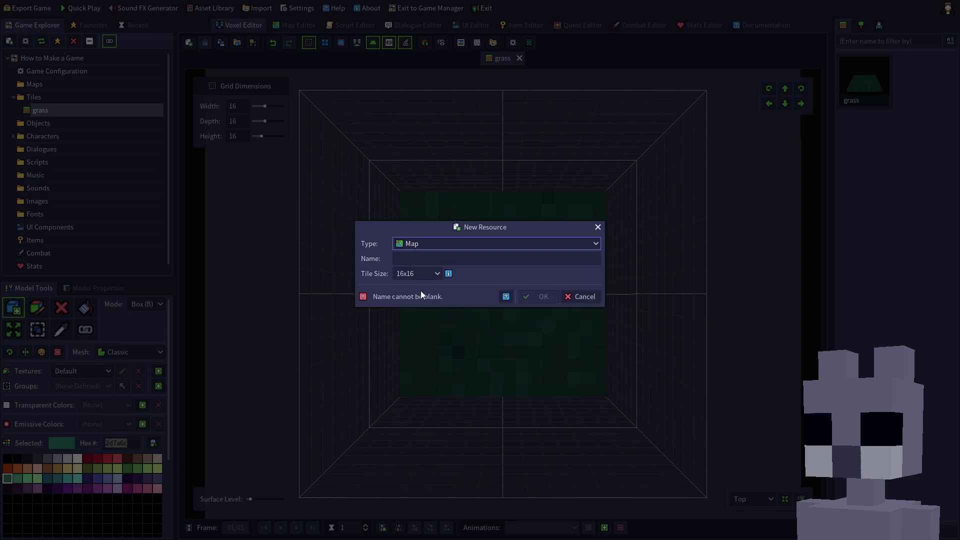
left_click(426, 260)
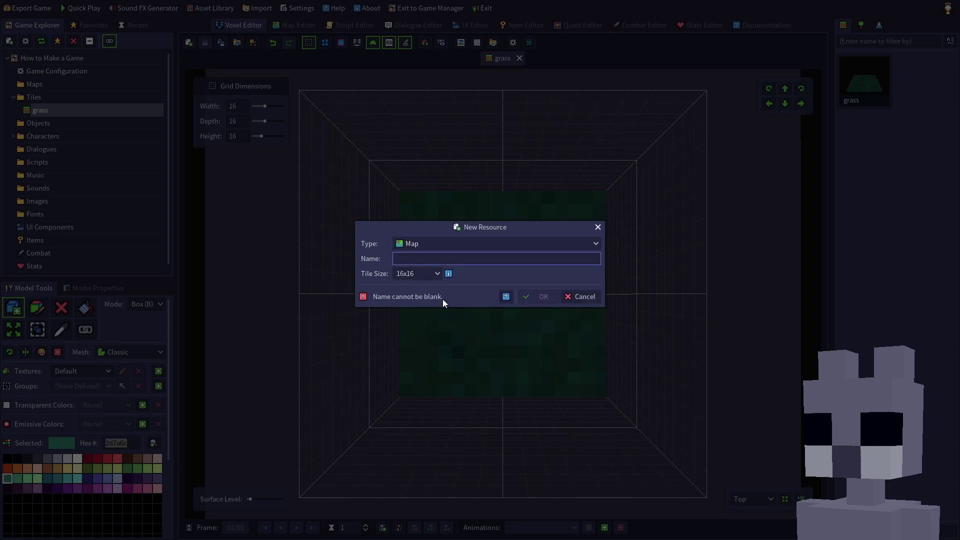
type("Forest Village")
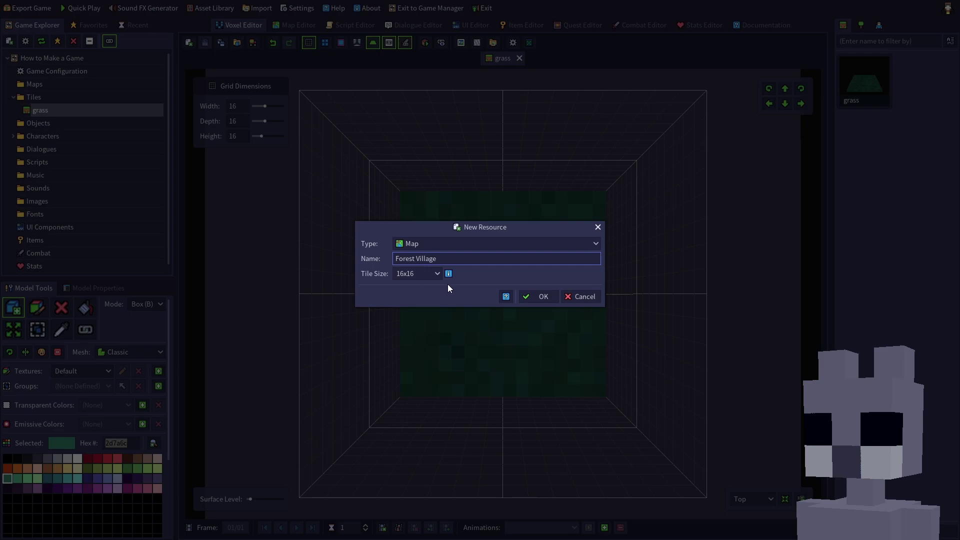
mouse_move(449, 275)
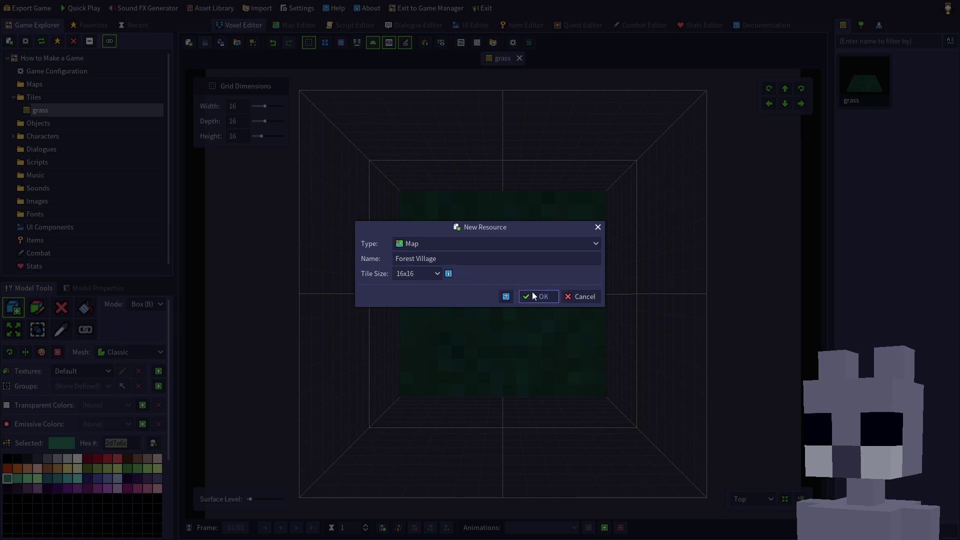
left_click(533, 296)
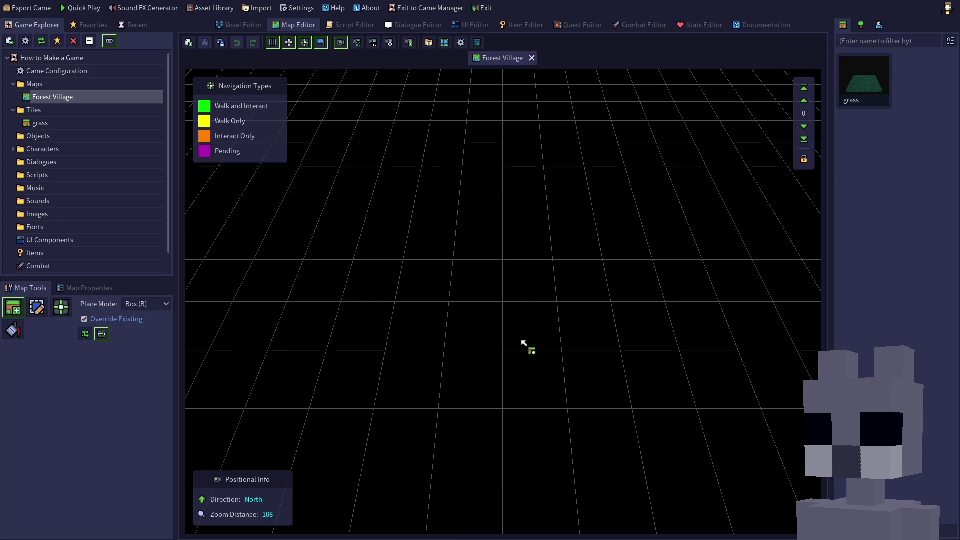
mouse_move(515, 349)
middle_mouse_down()
mouse_move(452, 343)
mouse_move(578, 338)
mouse_move(407, 337)
mouse_move(553, 353)
mouse_move(602, 338)
mouse_move(431, 353)
mouse_move(499, 358)
mouse_move(602, 339)
mouse_move(515, 353)
middle_mouse_up()
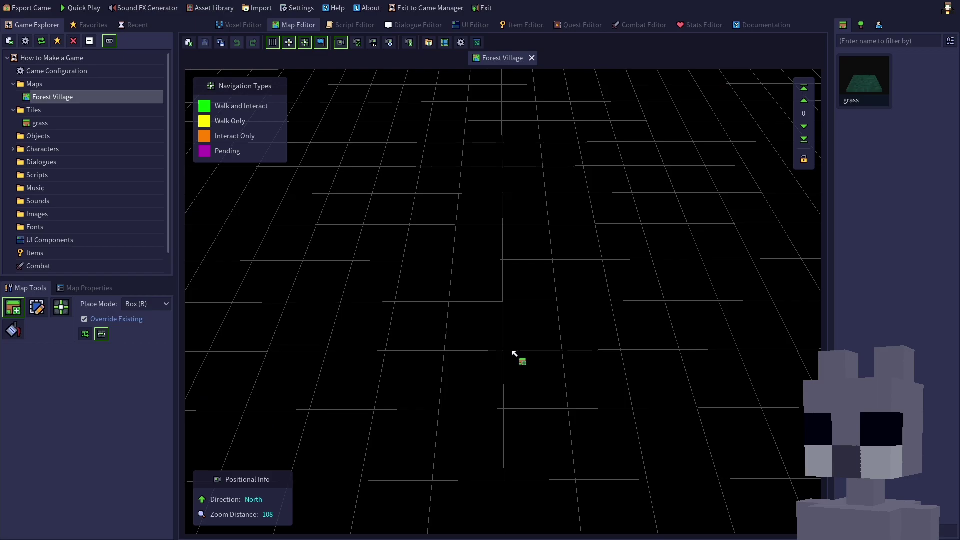
middle_click_drag(514, 353, 503, 310)
scroll(503, 311, "up", 4)
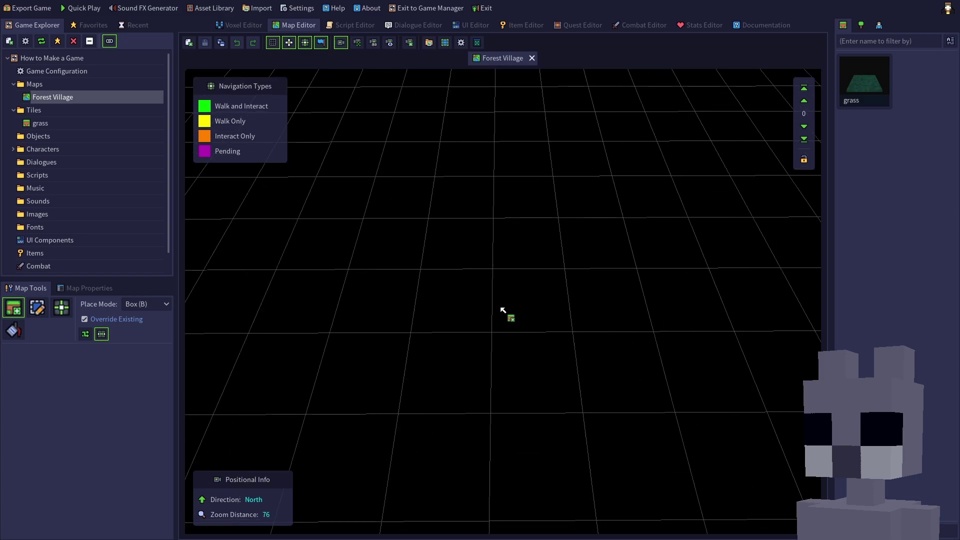
scroll(503, 310, "down", 10)
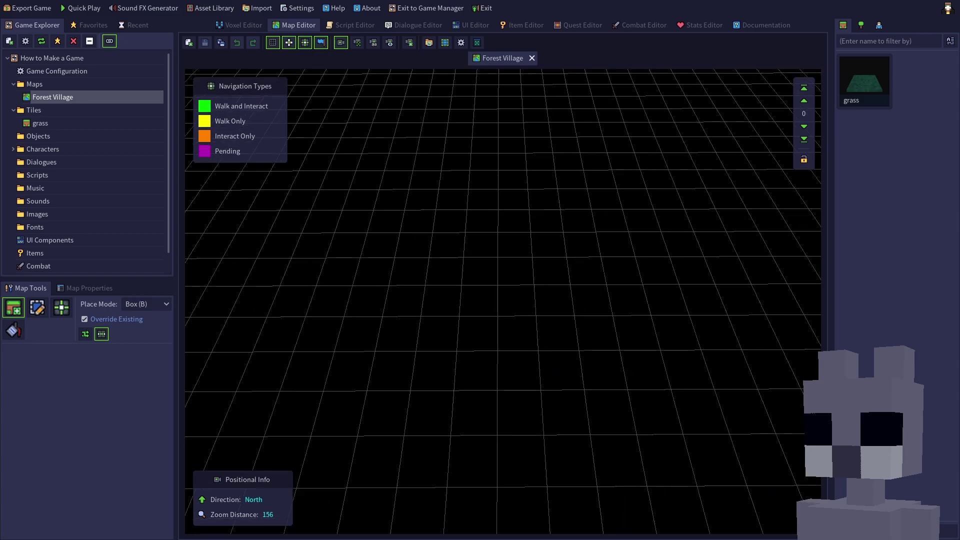
scroll(503, 310, "up", 6)
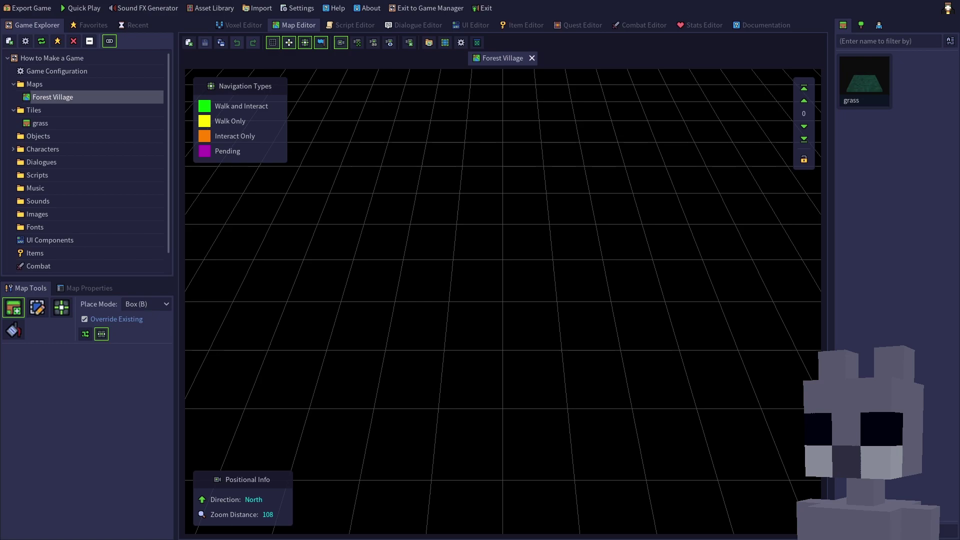
Select the grass tile in the tile palette for placing on the map.
left_click(860, 90)
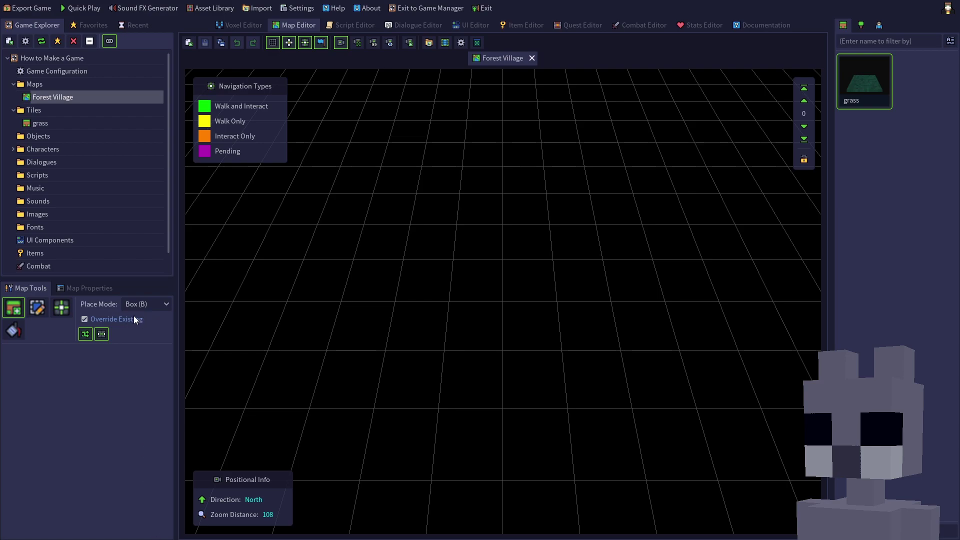
scroll(517, 337, "down", 5)
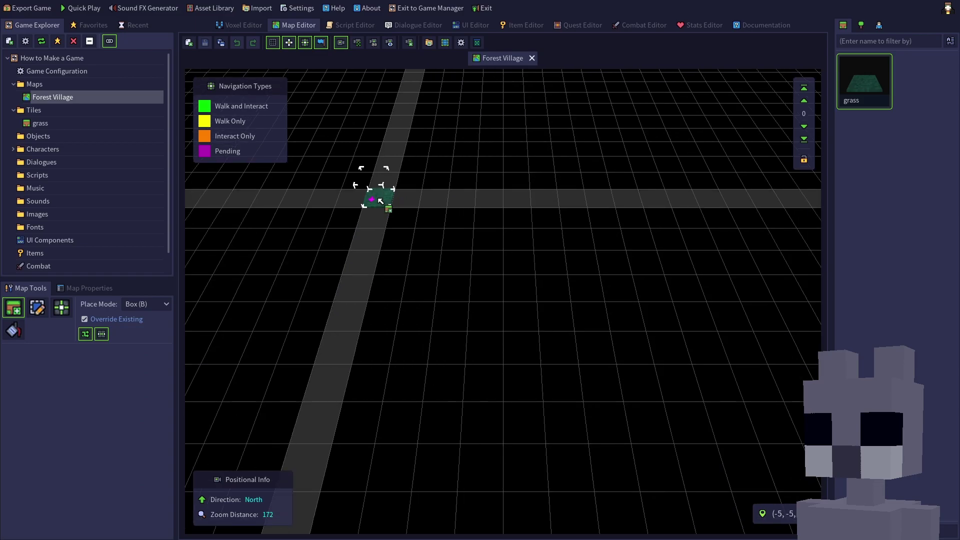
Box-place a 10×10 area of grass tiles, then switch to selecting and check edge tiles.
left_click_drag(380, 200, 707, 459)
key("s")
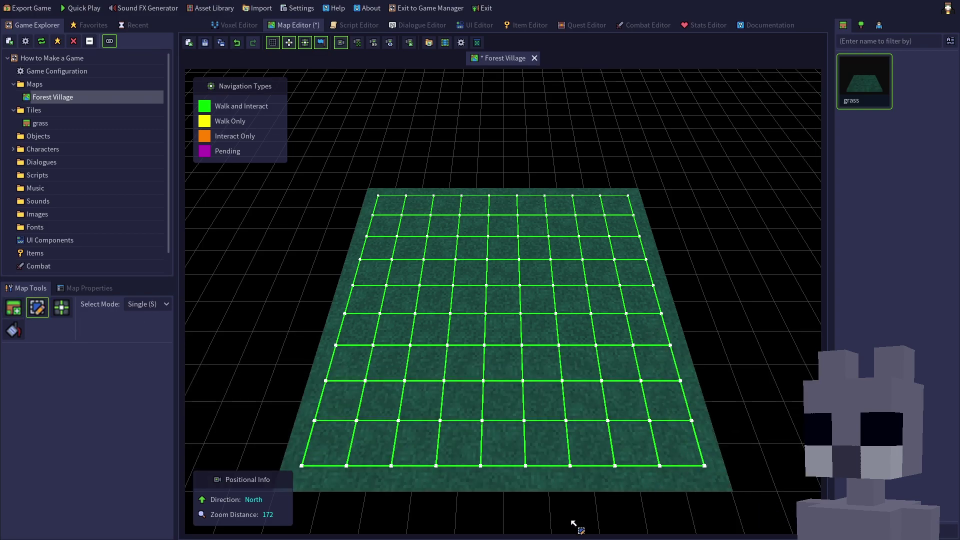
middle_click_drag(575, 525, 591, 417)
scroll(579, 467, "up", 3)
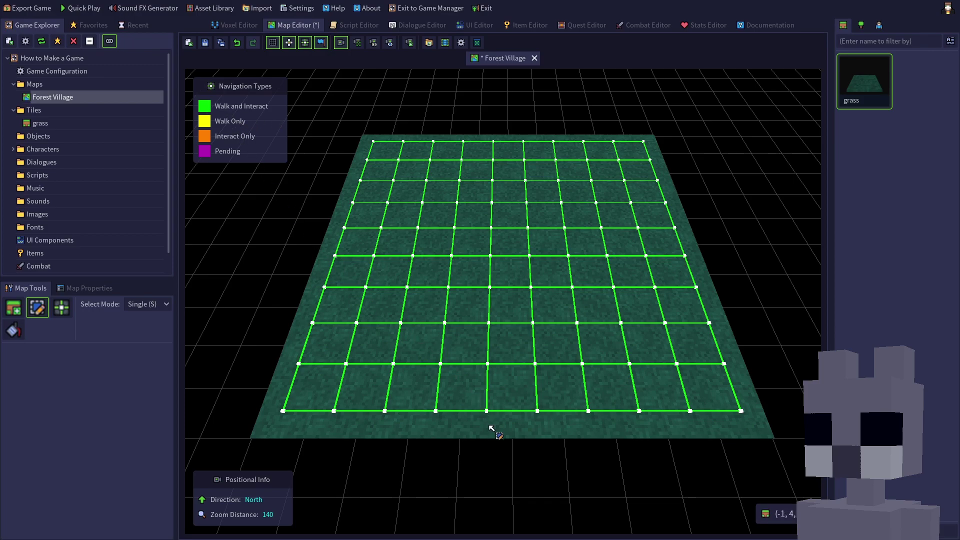
left_click_drag(491, 428, 520, 426)
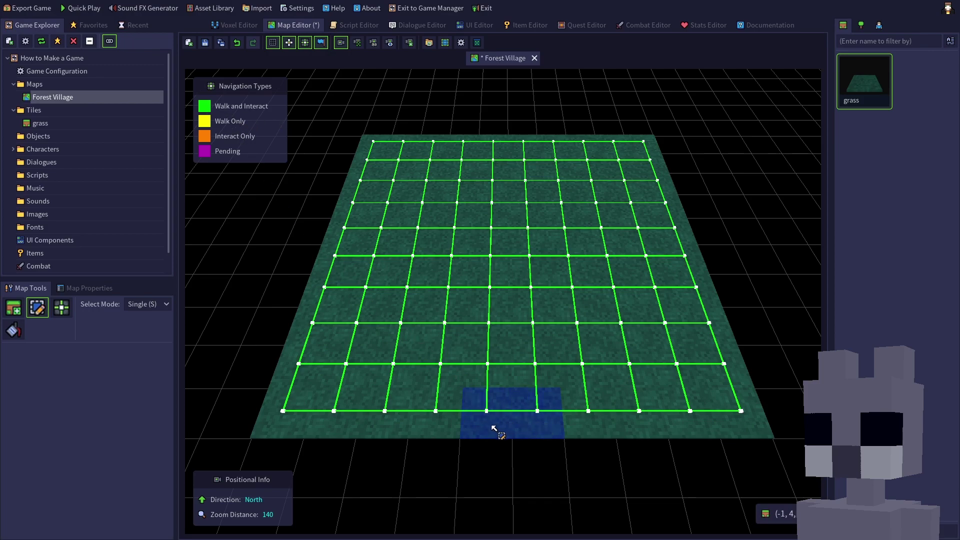
key("Escape")
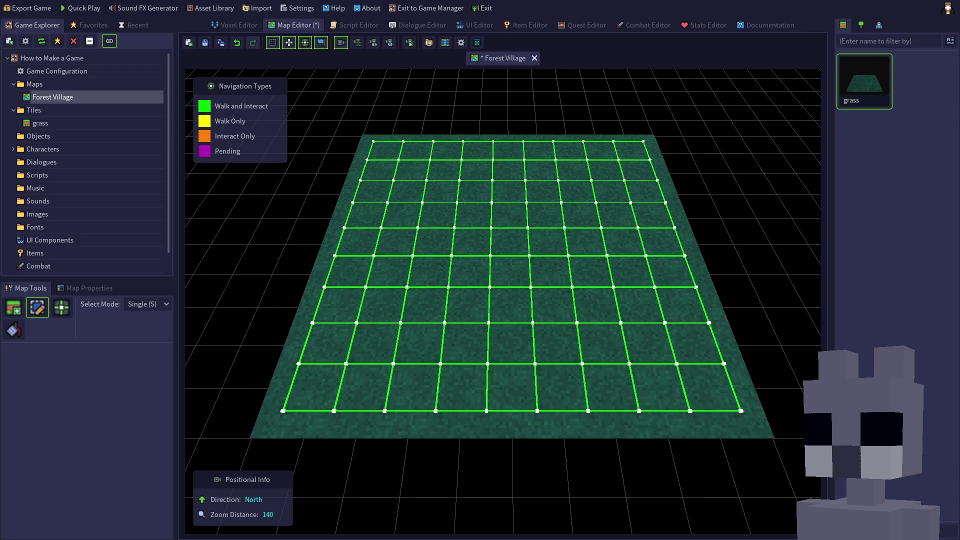
Hide the navigation paths overlay and randomize the rotation of every grass tile.
left_click(305, 43)
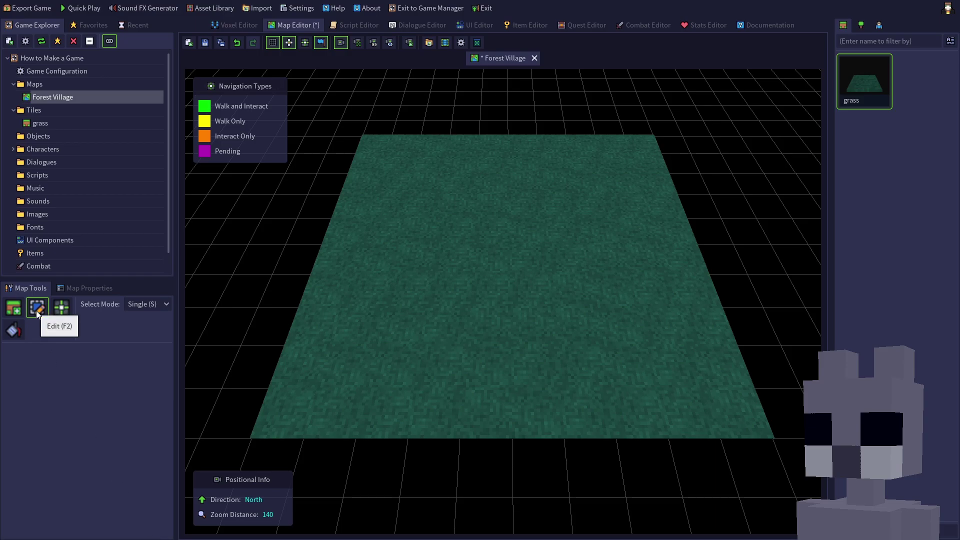
left_click(138, 306)
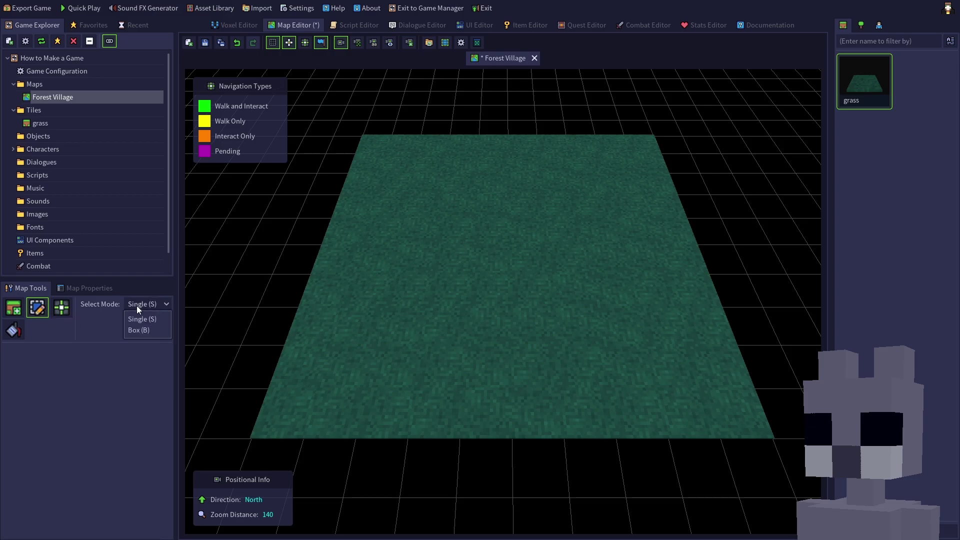
left_click(142, 331)
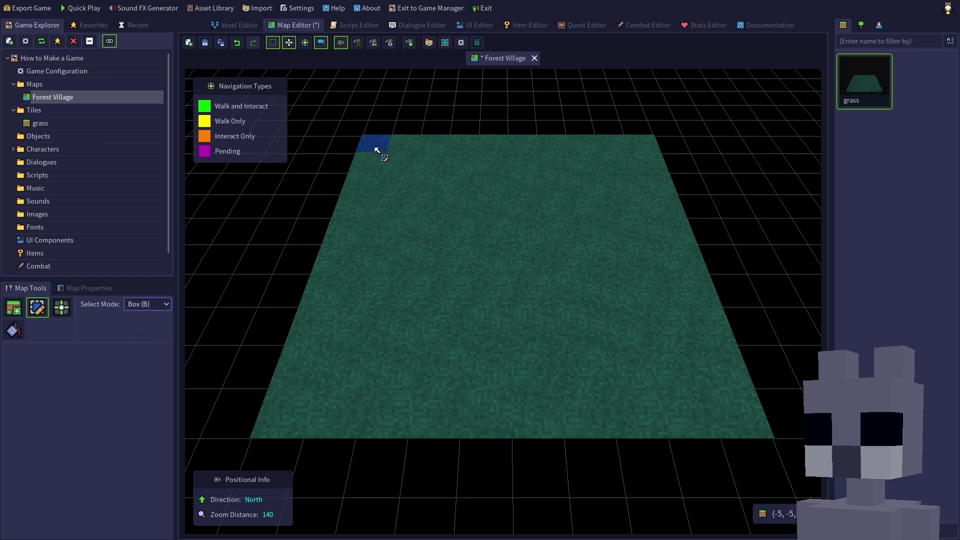
left_click_drag(377, 150, 725, 412)
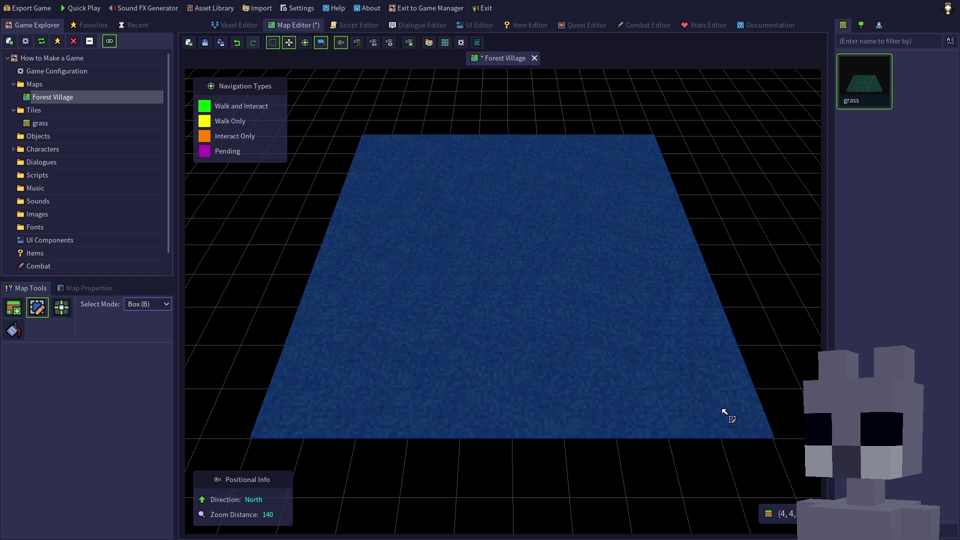
right_click(506, 253)
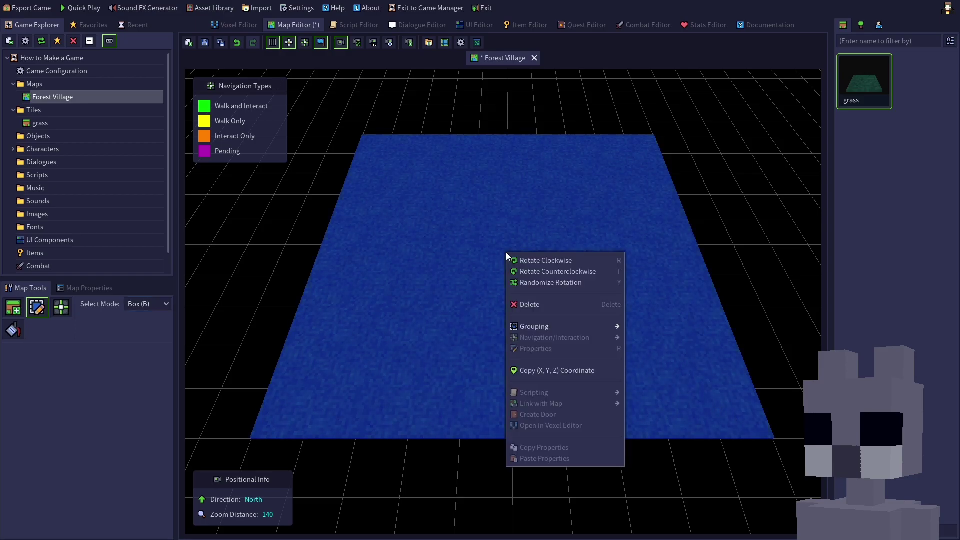
left_click(533, 282)
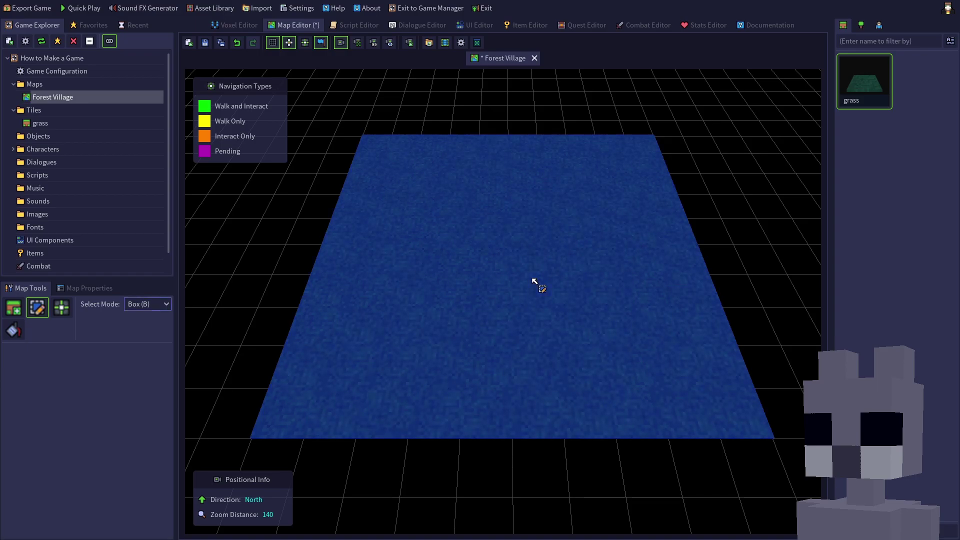
left_click(590, 478)
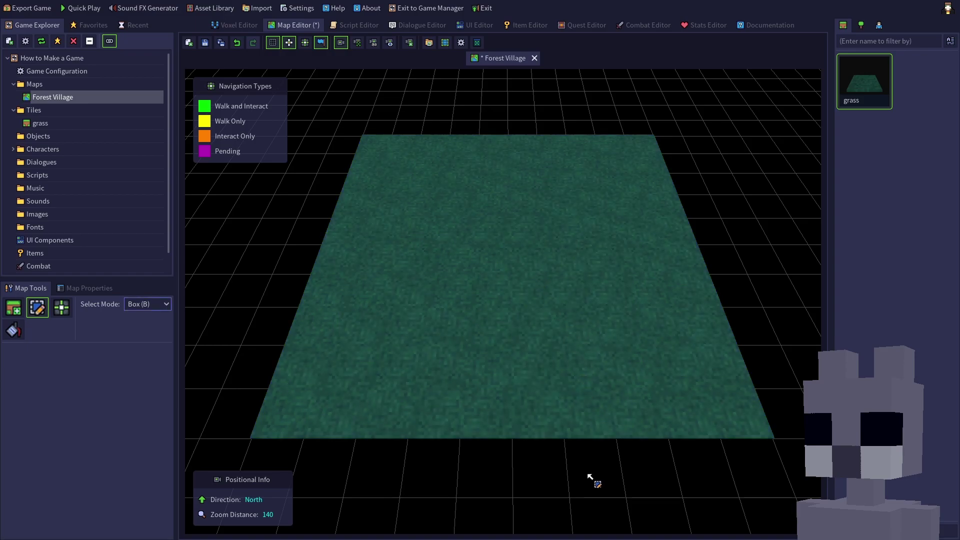
Save the Forest Village map with its randomly rotated grass floor.
left_click(205, 43)
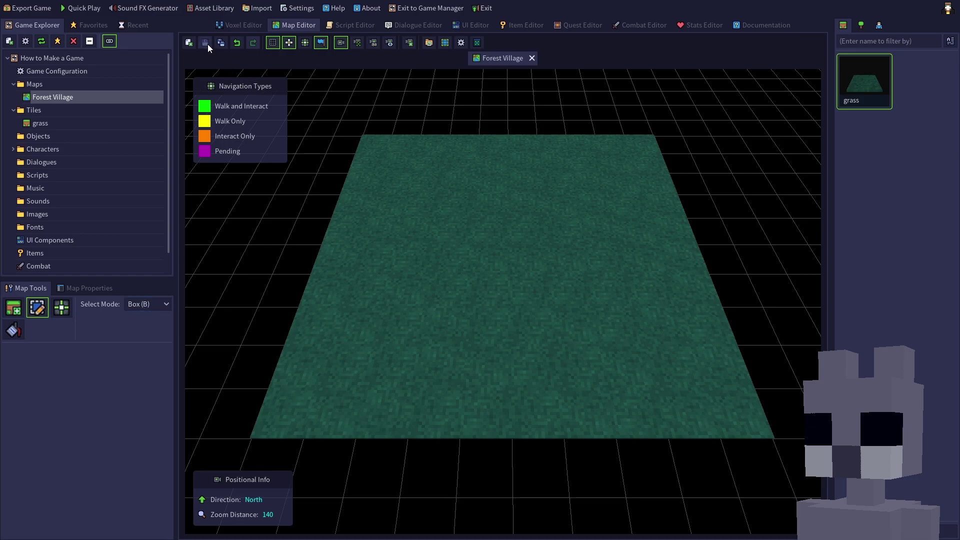